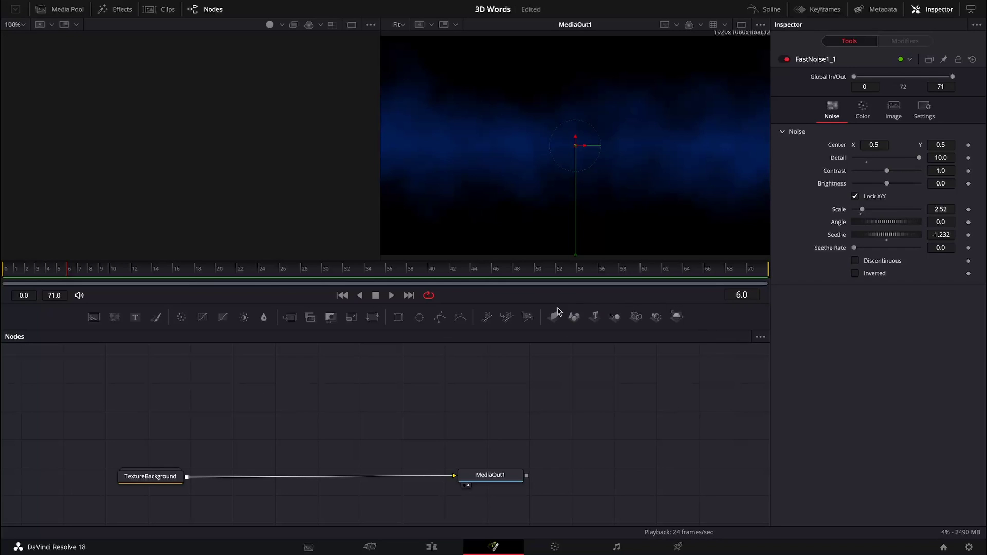
- Save the project and drop a new Text+ 3D node (Text3D2, '3D Text') into the node graph
key(ctrl+s)
drag(596, 319, 148, 375)
click(806, 126)
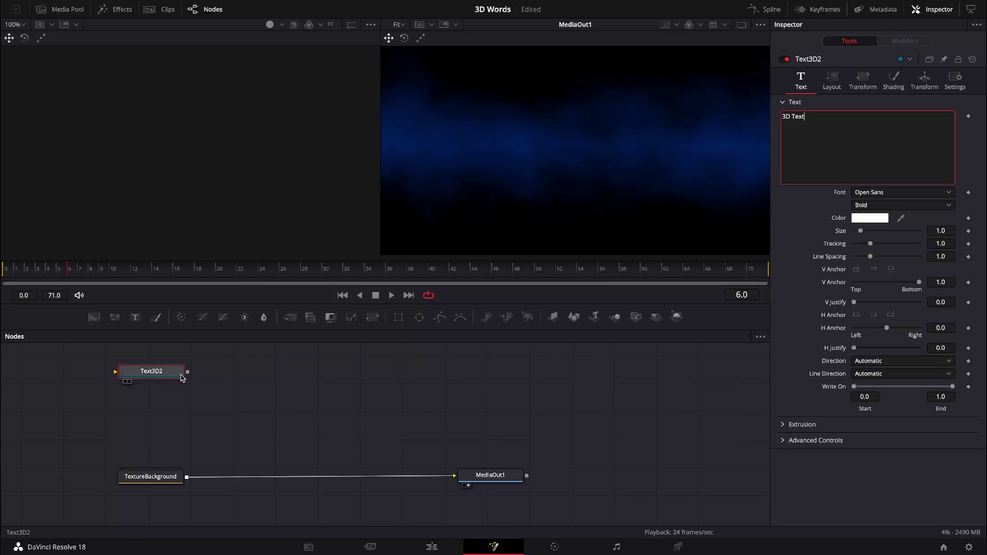
- Show Text3D2 alone in one large viewer, then pan, zoom out and orbit around the lettering
click(126, 383)
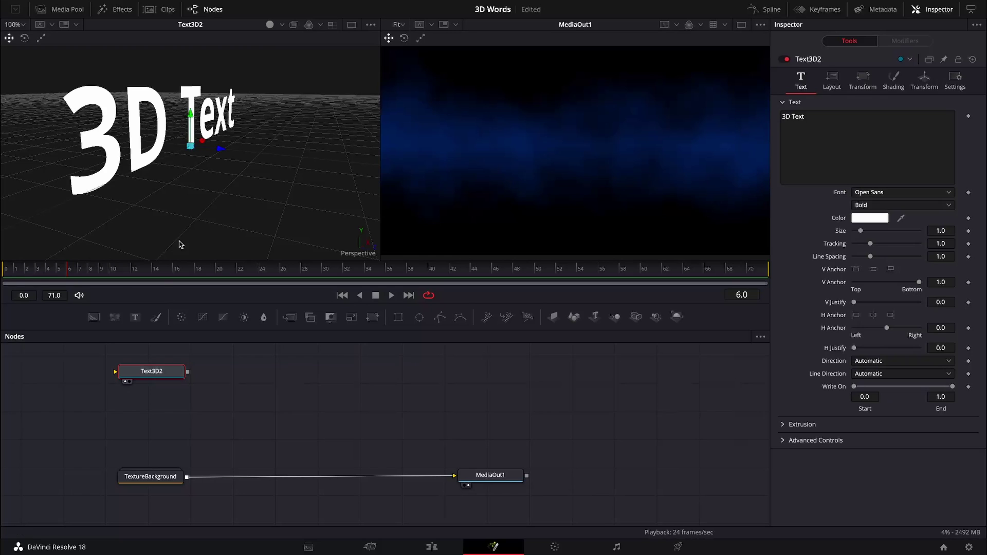
click(352, 25)
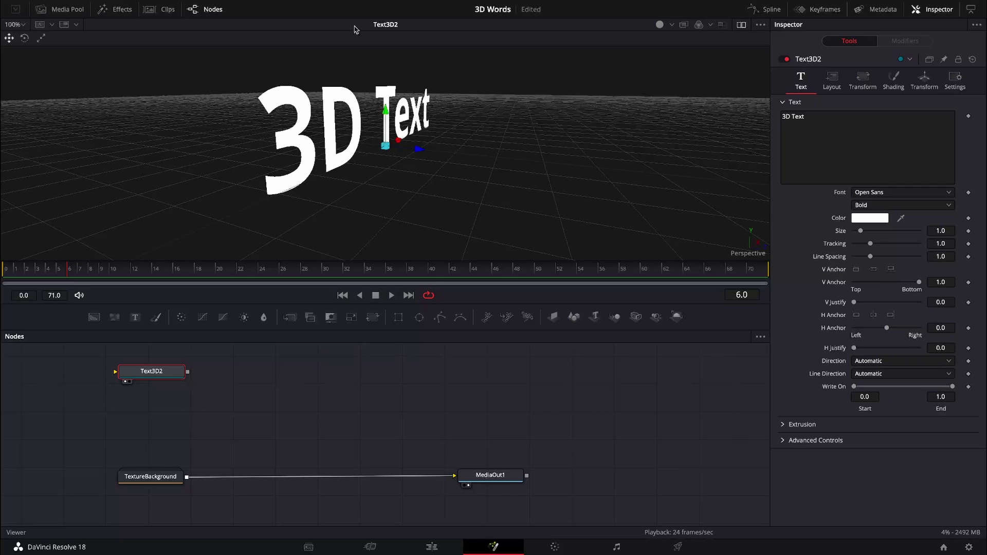
mouse_move(425, 214)
mouse_down()
mouse_move(444, 211)
mouse_move(425, 214)
mouse_move(414, 195)
mouse_move(412, 211)
mouse_up()
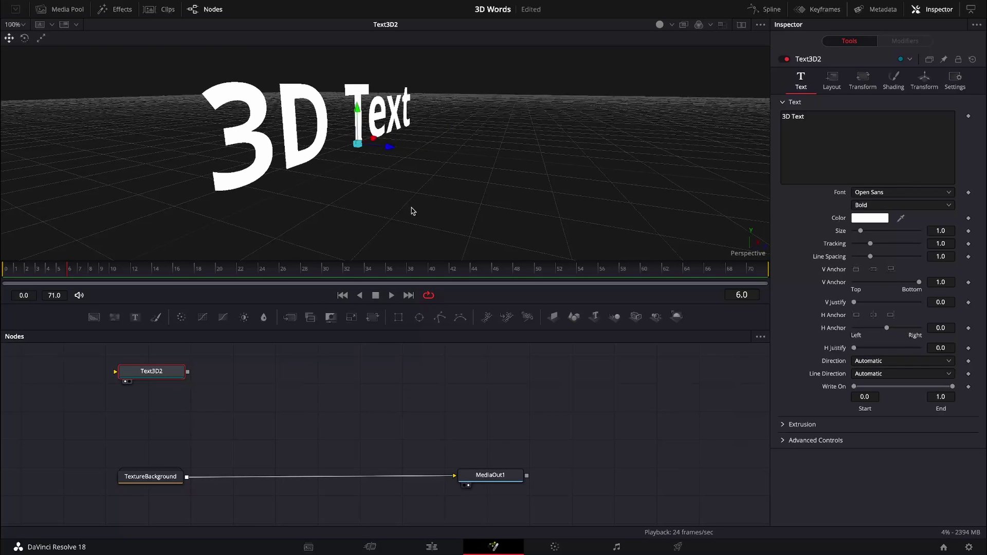
scroll(415, 209, down, 2)
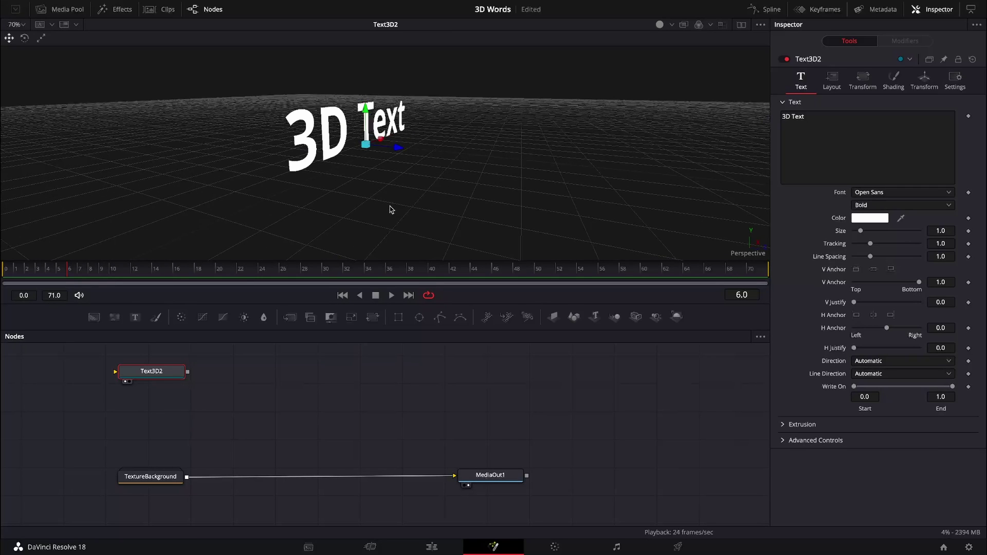
mouse_move(342, 209)
mouse_down()
mouse_move(381, 209)
mouse_move(349, 209)
mouse_up()
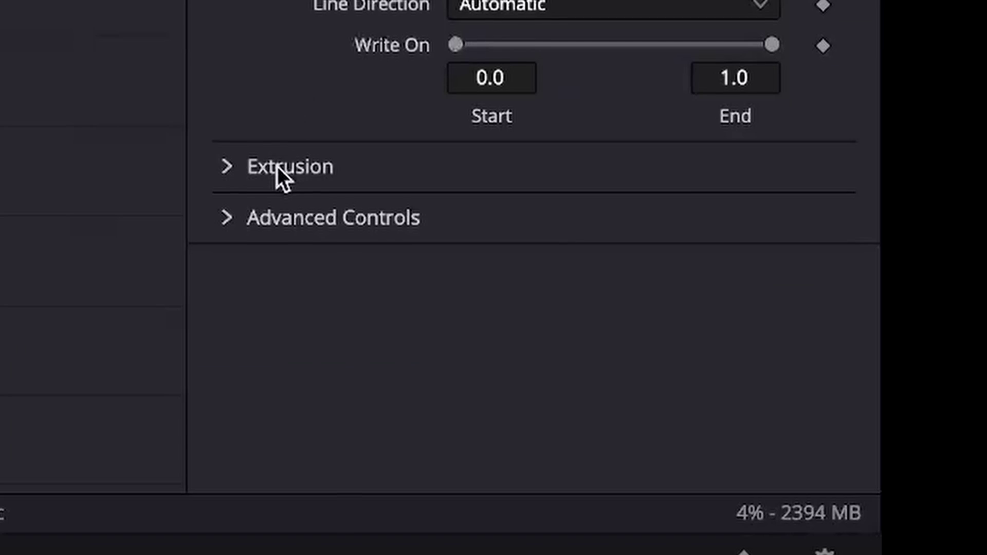
- Set the text's Extrusion Depth to 0.0205 and start linking its output toward the background
click(235, 169)
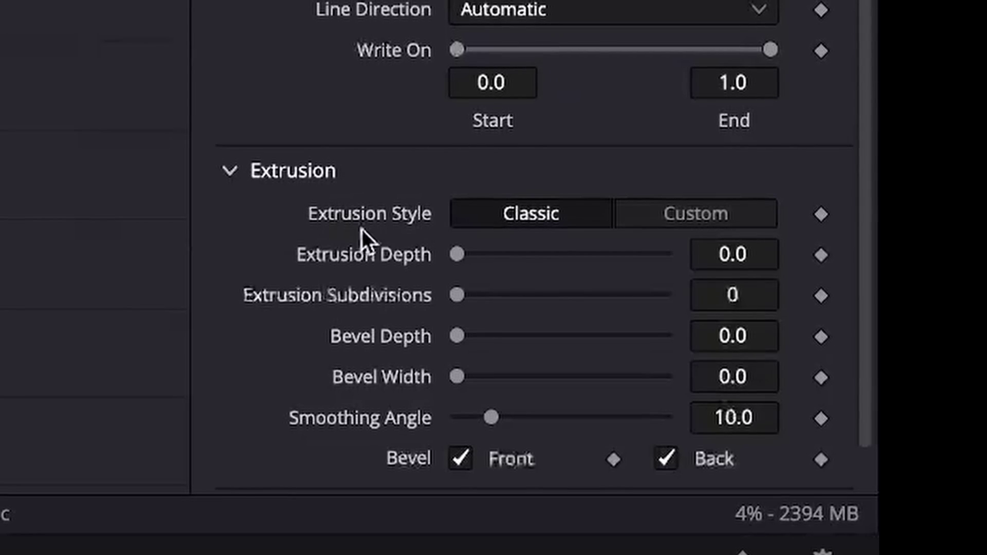
drag(458, 256, 477, 261)
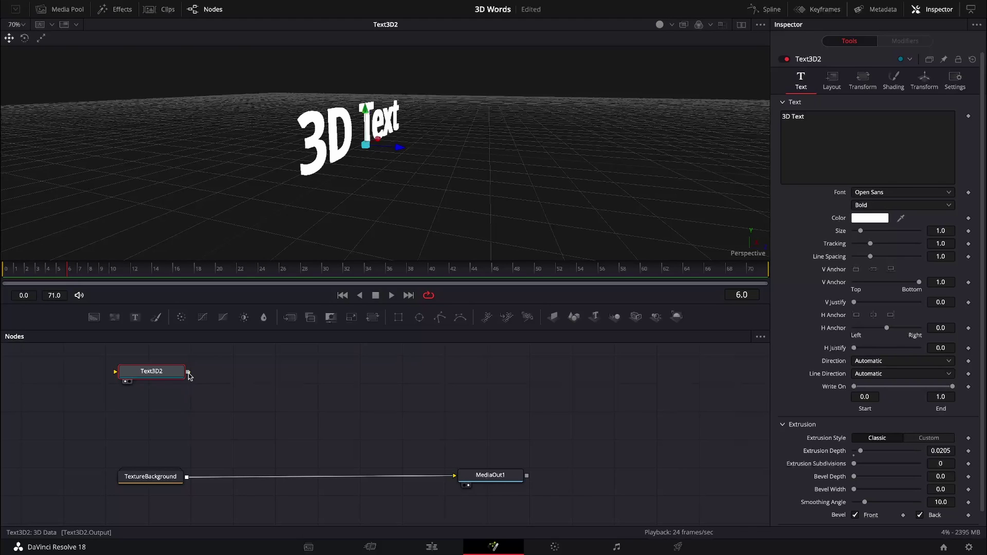
drag(188, 373, 187, 480)
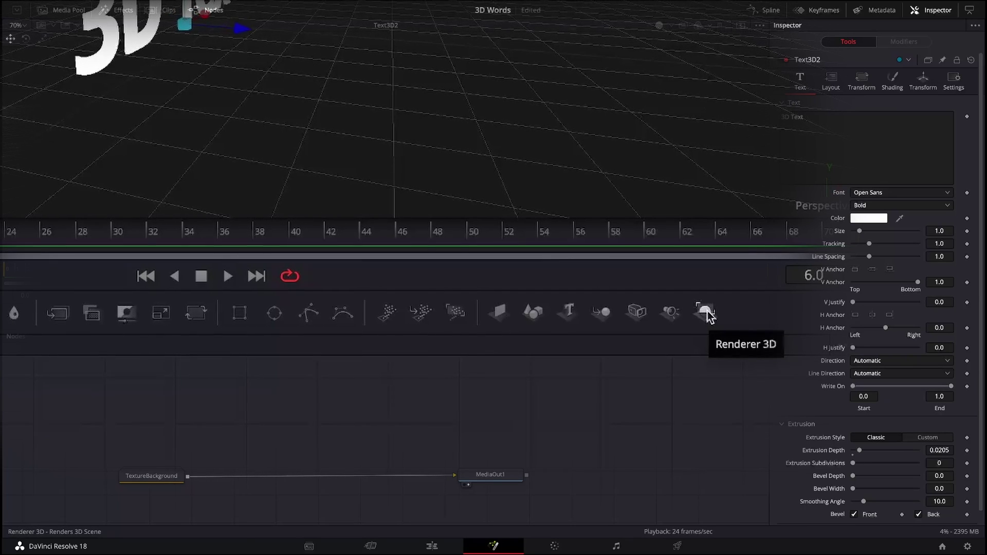
- Render Text3D2 through Renderer3D1, merge it over TextureBackground as Merge1, and show dual viewers
click(705, 312)
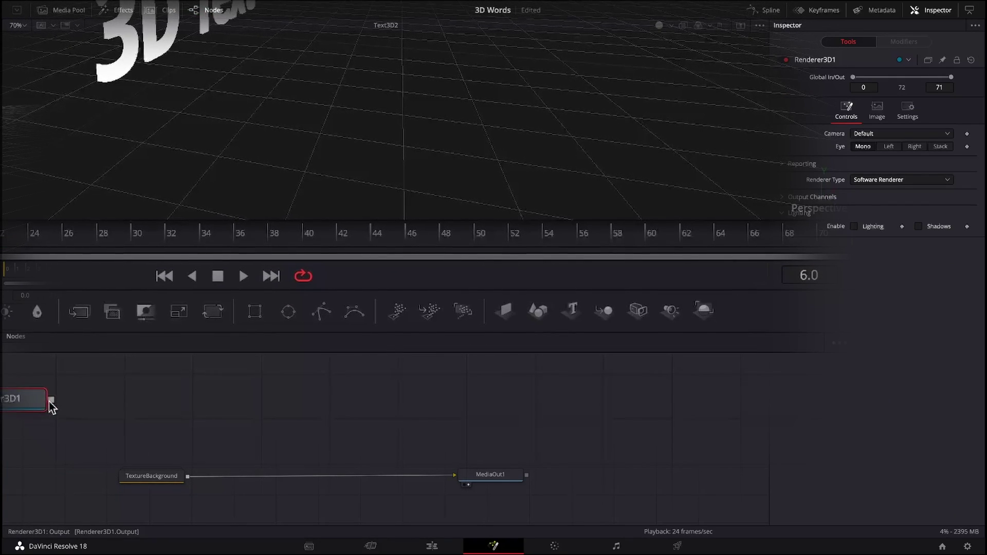
drag(51, 401, 187, 474)
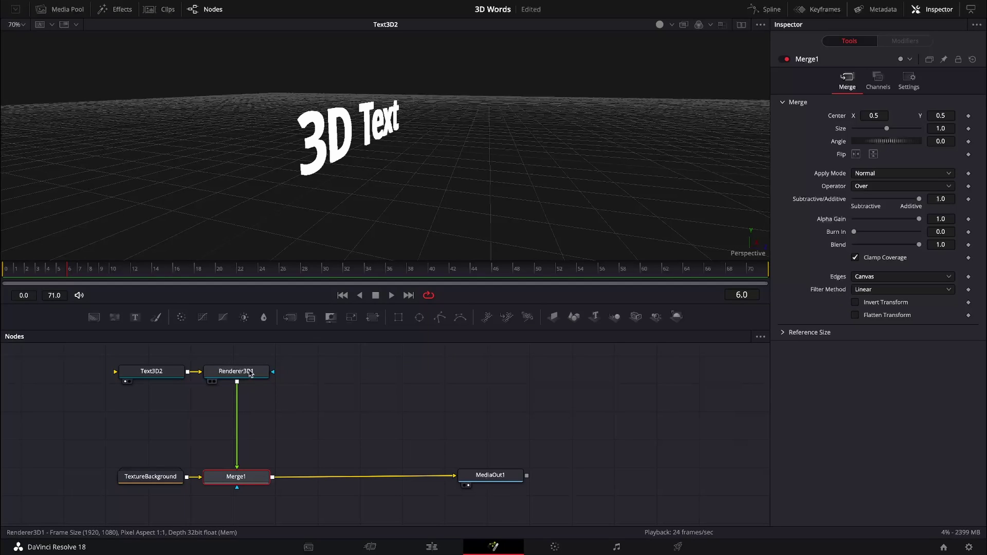
drag(251, 374, 277, 374)
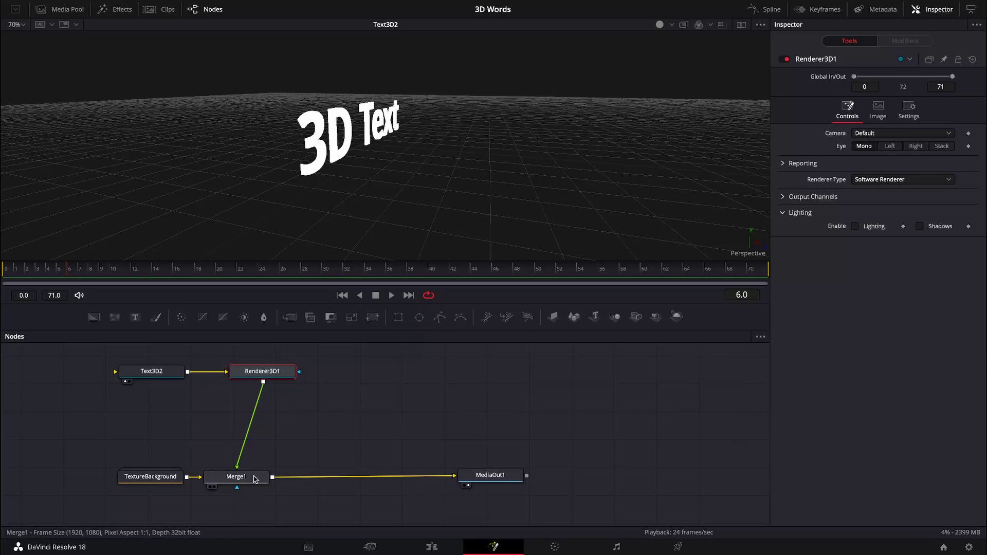
click(741, 25)
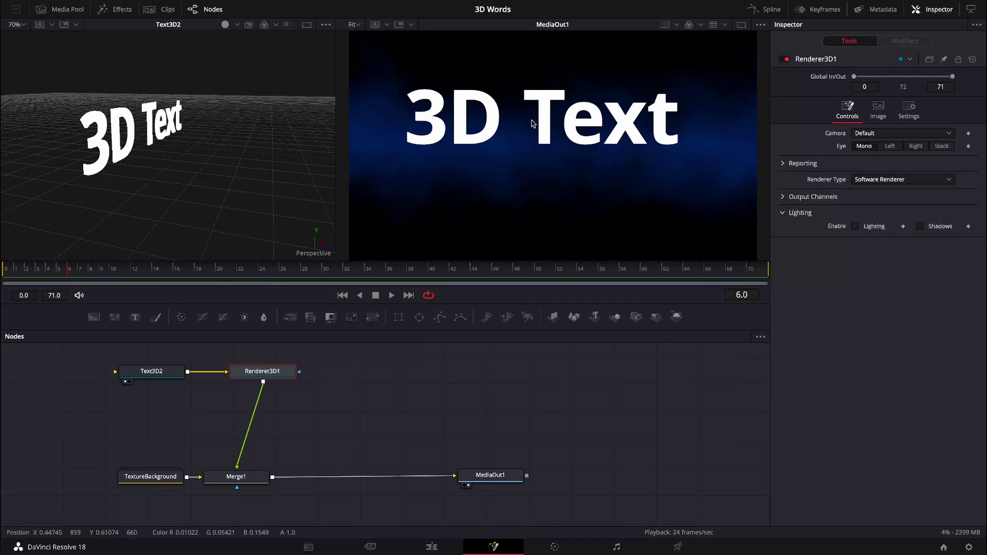
click(153, 377)
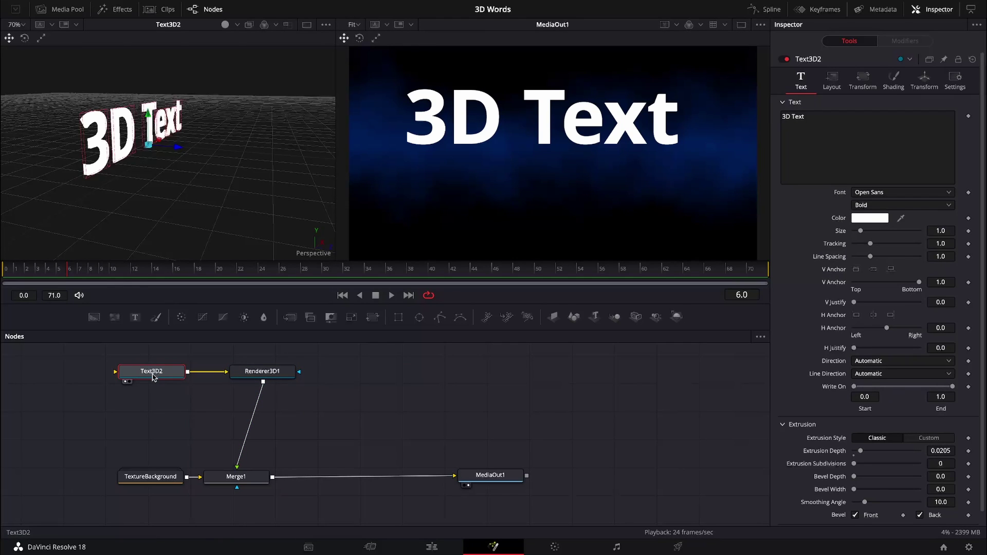
- Add DirectionalLight1, combined with Text3D2 in Merge3D1, and arrange Merge3D1 before Renderer3D1
key(shift+space)
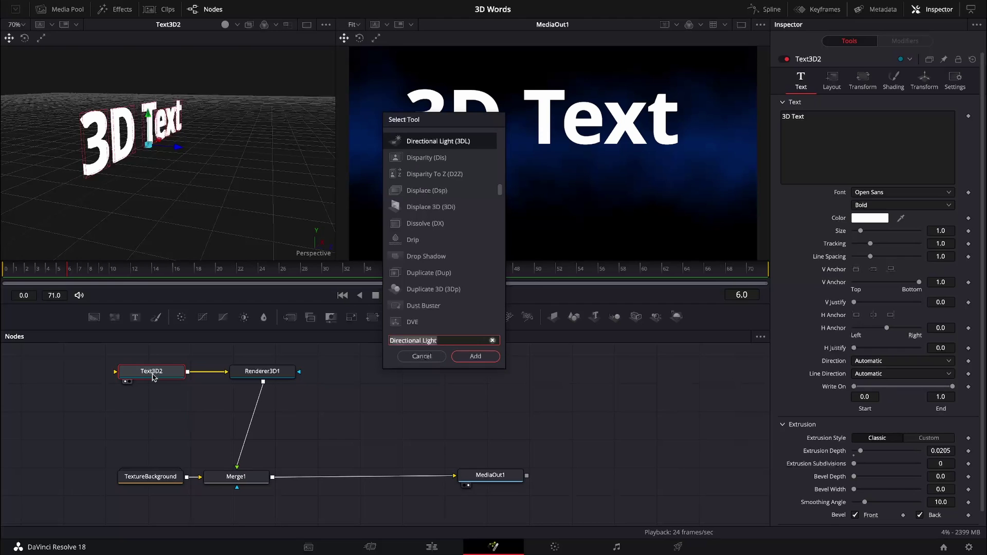
click(475, 357)
drag(262, 377, 449, 377)
drag(262, 406, 288, 380)
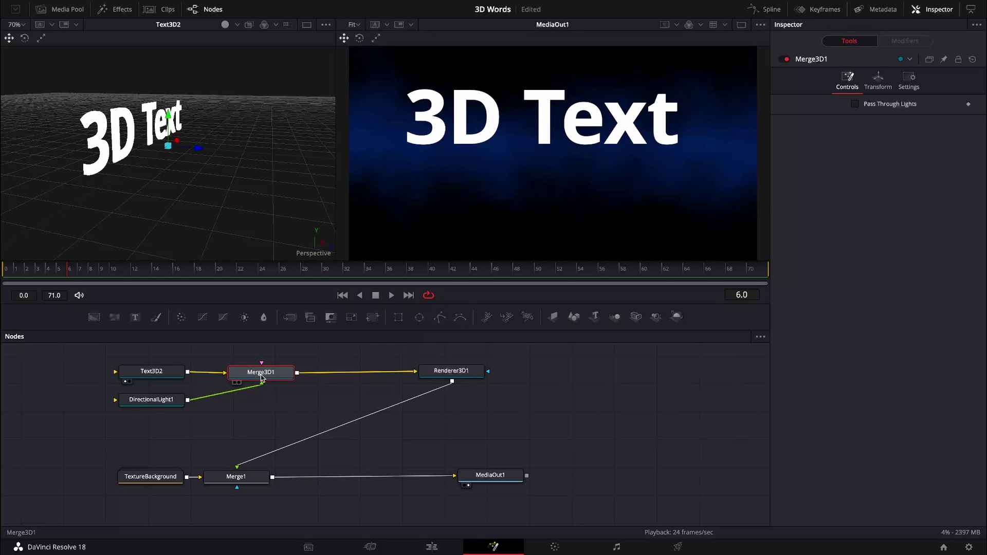
- Color DirectionalLight1 yellow (R 1.0, G 0.905882, B 0.098039) and preview Renderer3D1 in the right viewer
click(168, 401)
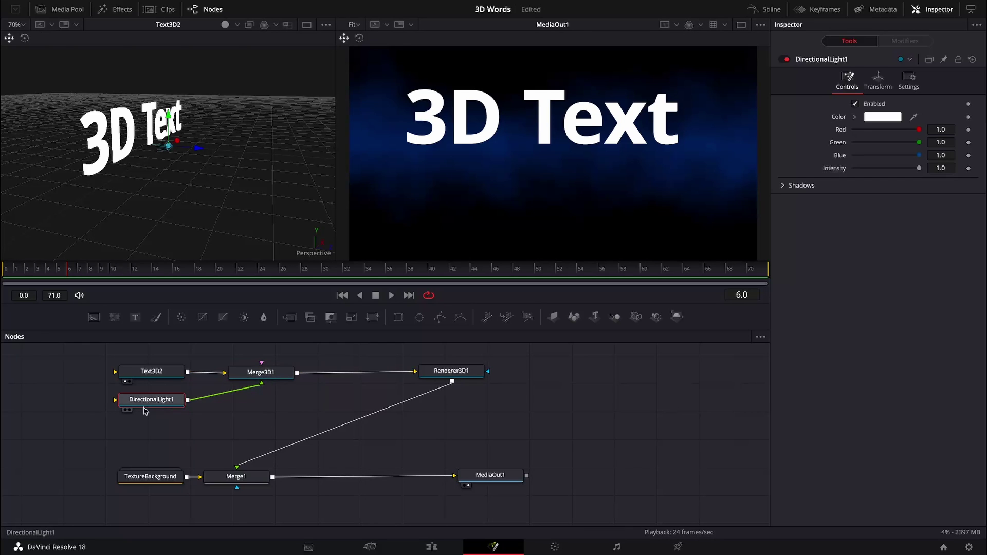
click(876, 118)
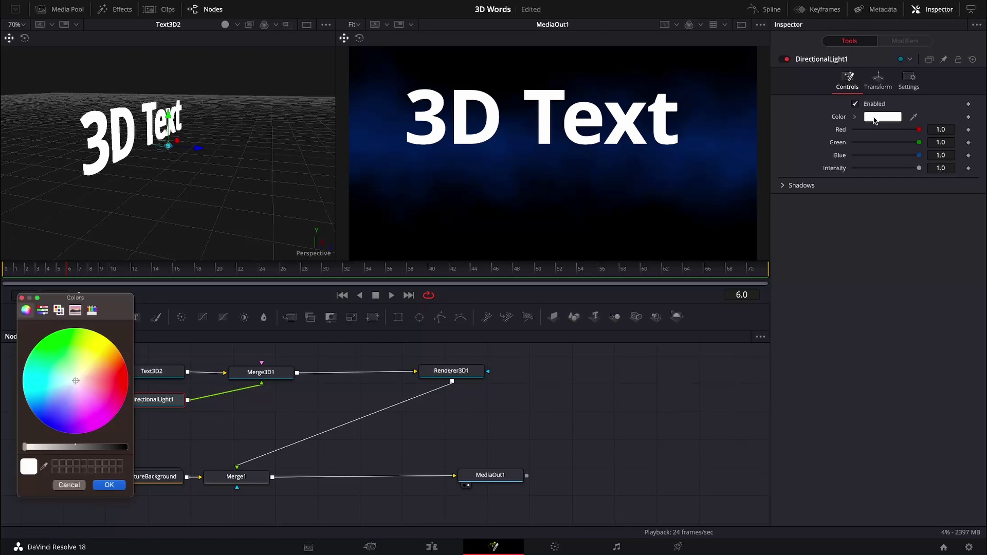
click(103, 343)
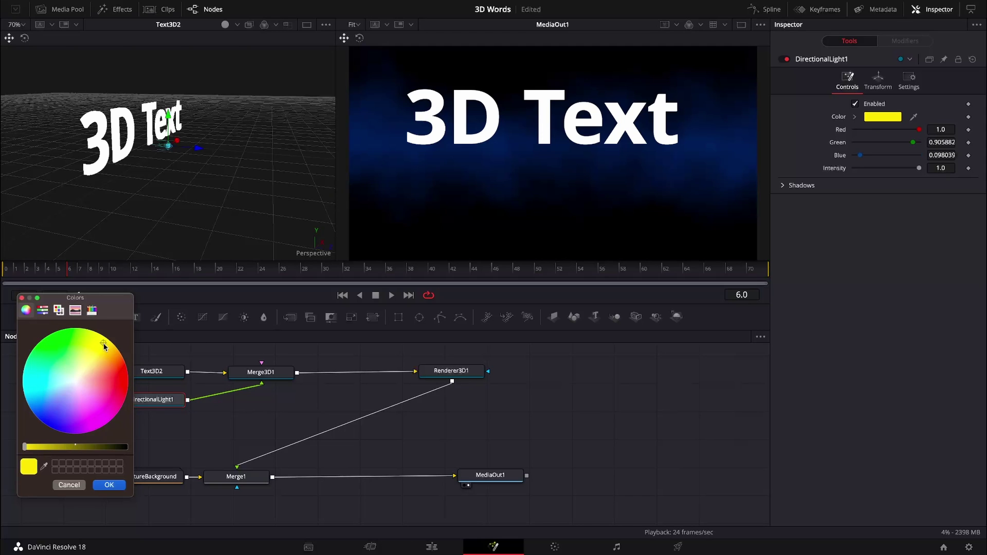
click(119, 484)
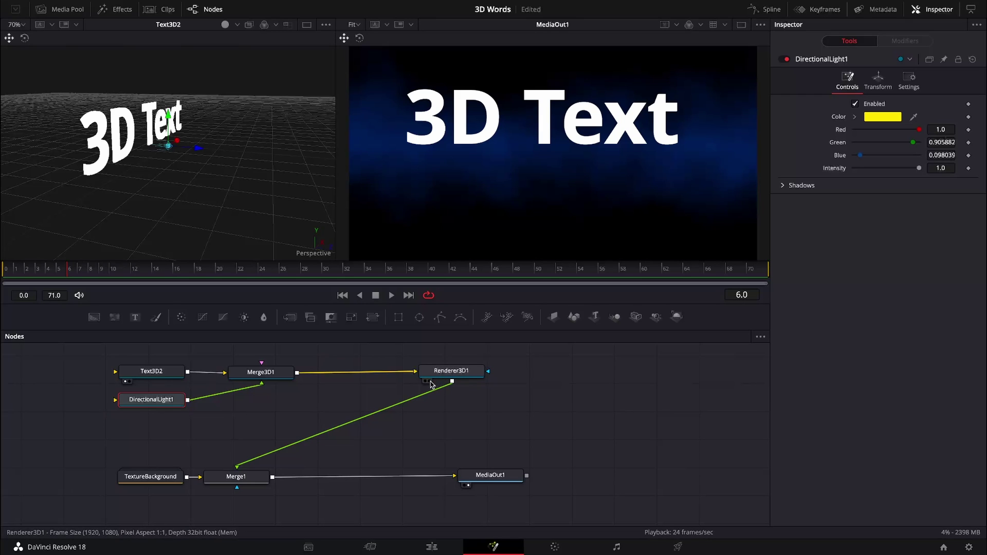
click(430, 381)
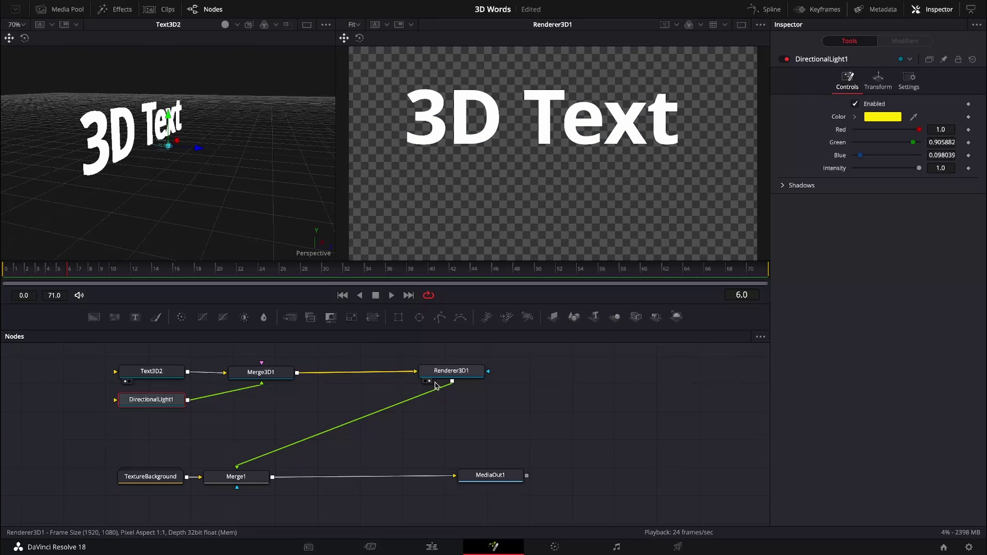
- Enable Lighting and Shadows on Renderer3D1 so the text renders yellow
click(440, 374)
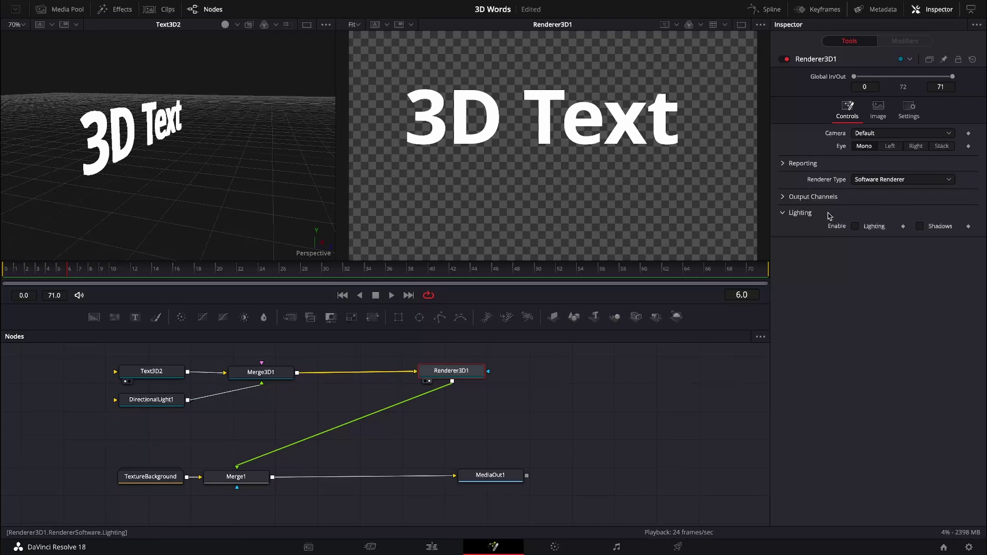
click(857, 229)
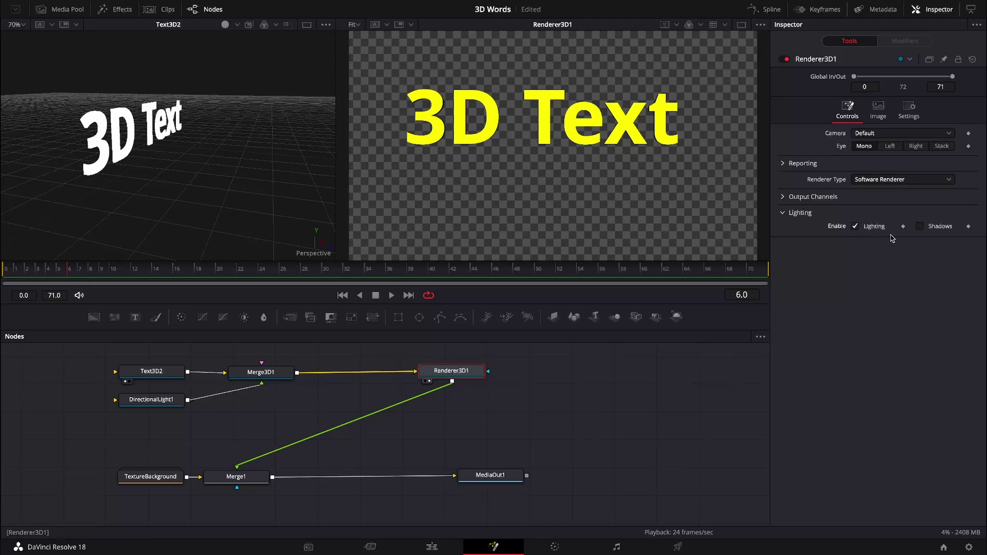
click(920, 227)
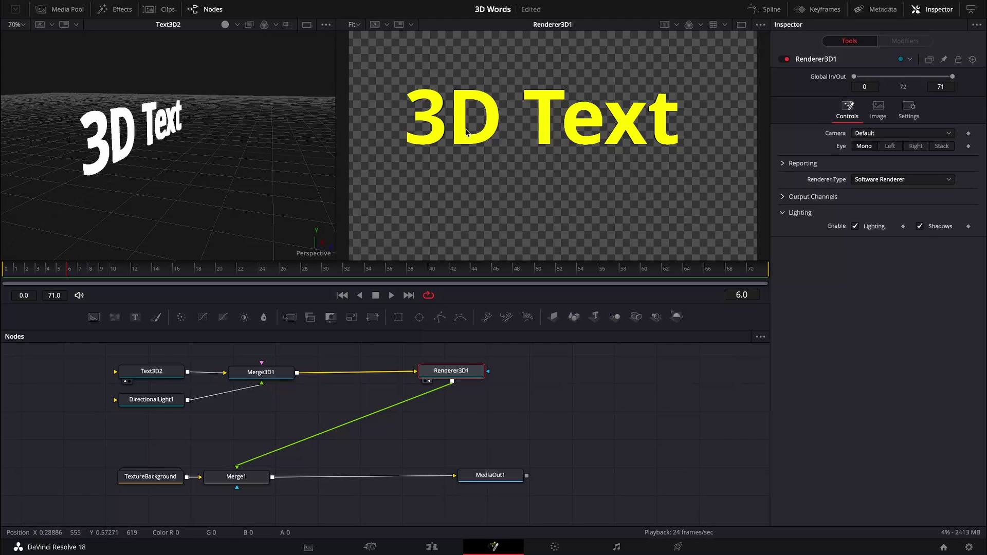
click(160, 405)
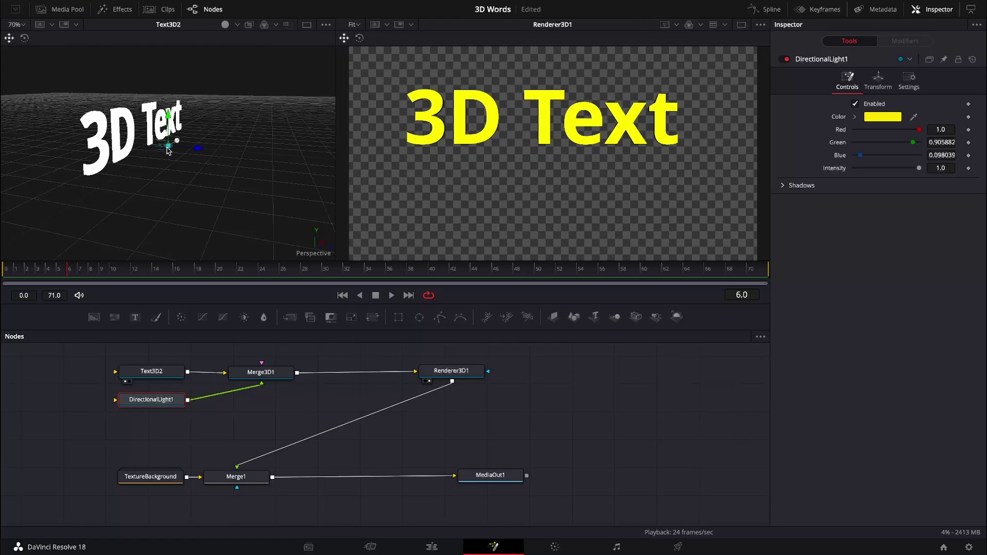
- Move and rotate the directional light, angling it down near the text's lower edge for shaded yellow
drag(167, 147, 192, 154)
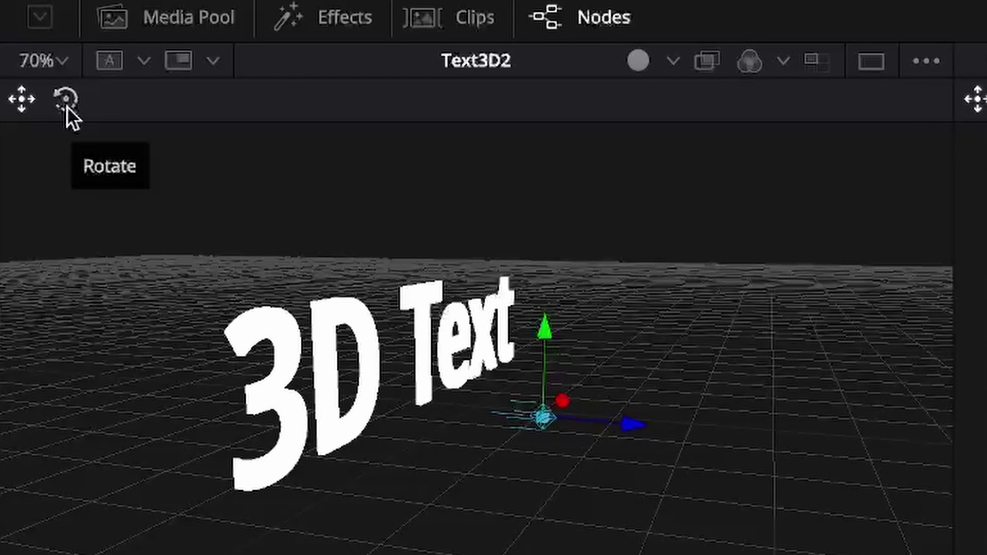
click(25, 39)
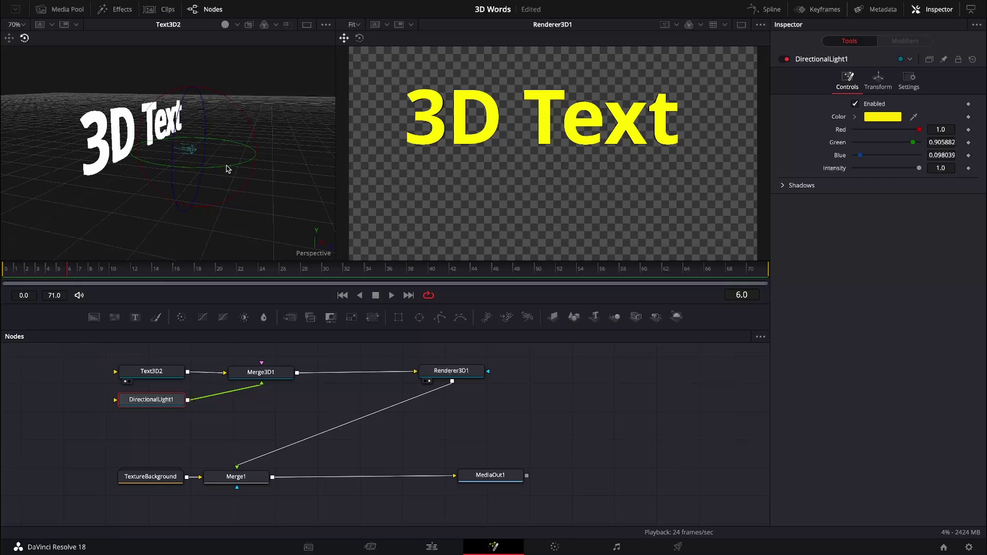
drag(227, 169, 159, 181)
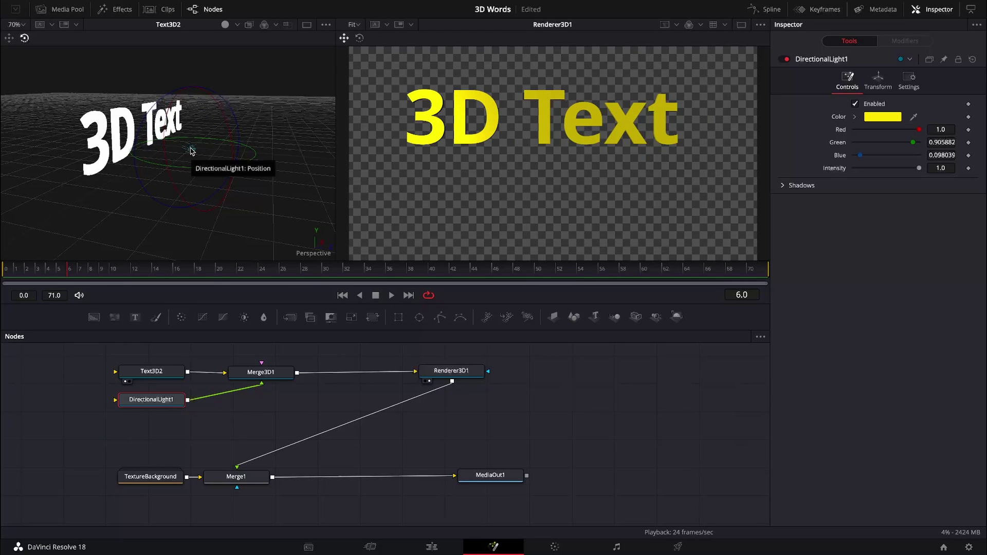
drag(208, 172, 184, 178)
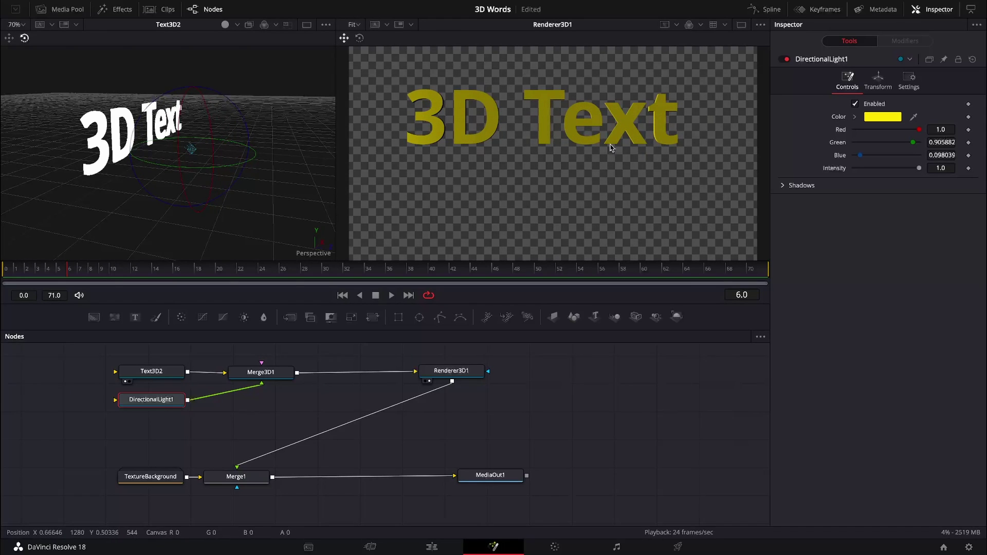
click(10, 39)
drag(188, 147, 112, 204)
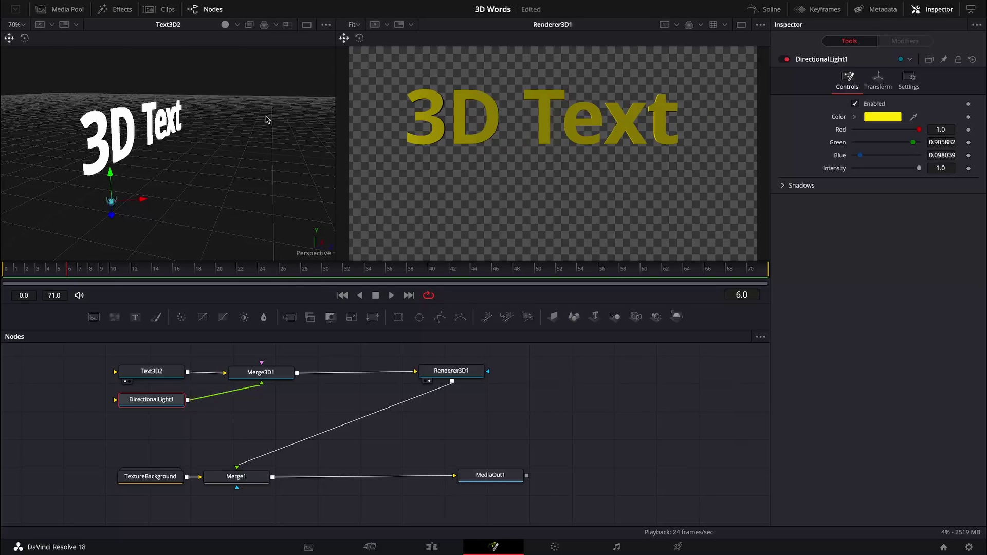
click(172, 129)
- Set Text3D2's Transform Rotation Y to 7.8
click(925, 78)
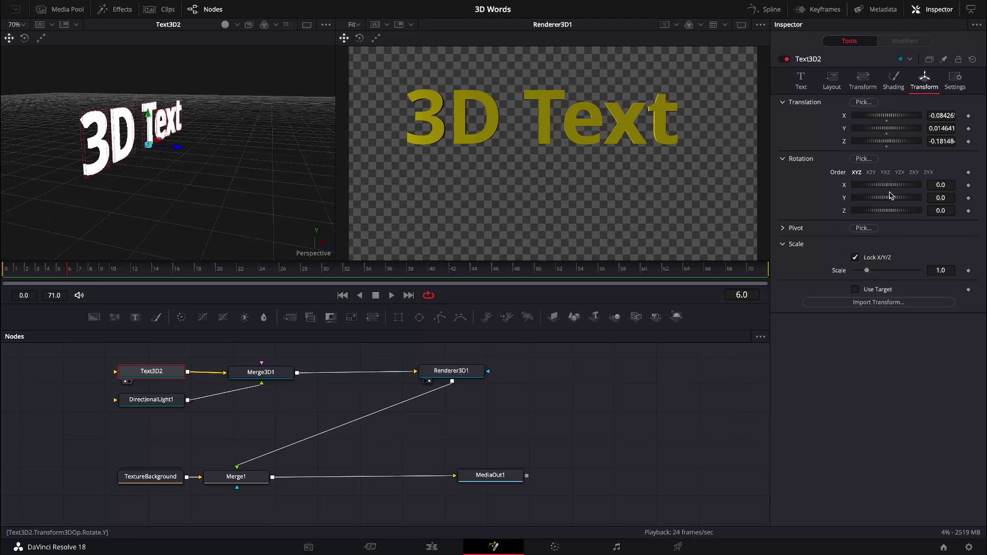
mouse_move(870, 202)
mouse_down()
mouse_move(863, 204)
mouse_move(873, 203)
mouse_up()
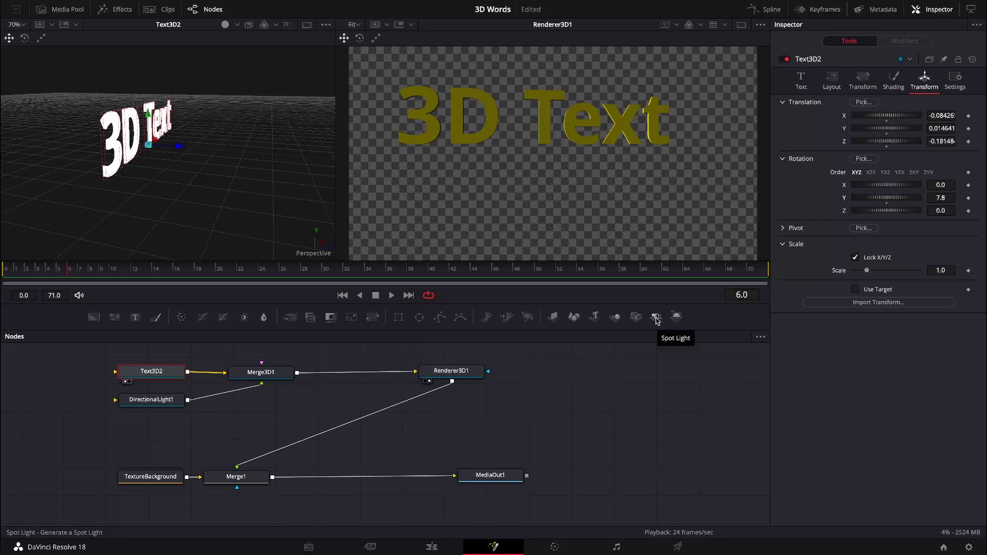
- Add SpotLight1 into Merge3D1, aim it at the word 'Text', and color it green (R 0.007843, B 0.215686)
drag(657, 320, 270, 378)
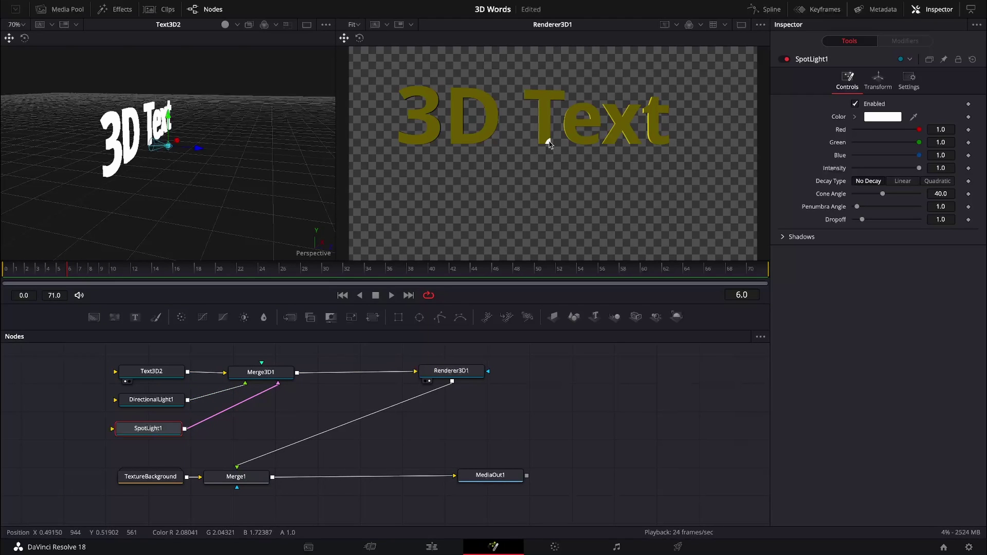
drag(171, 149, 273, 165)
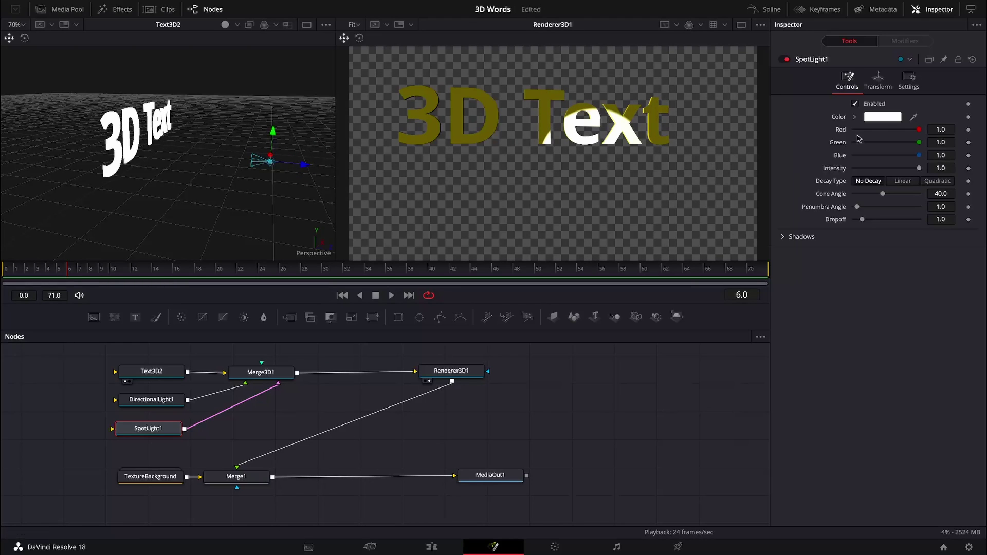
click(877, 119)
click(46, 343)
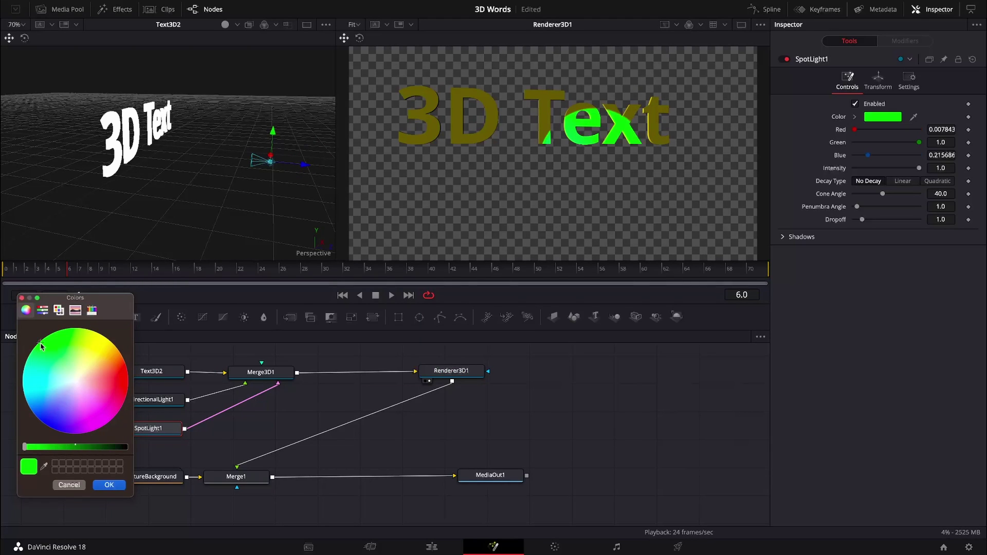
click(109, 485)
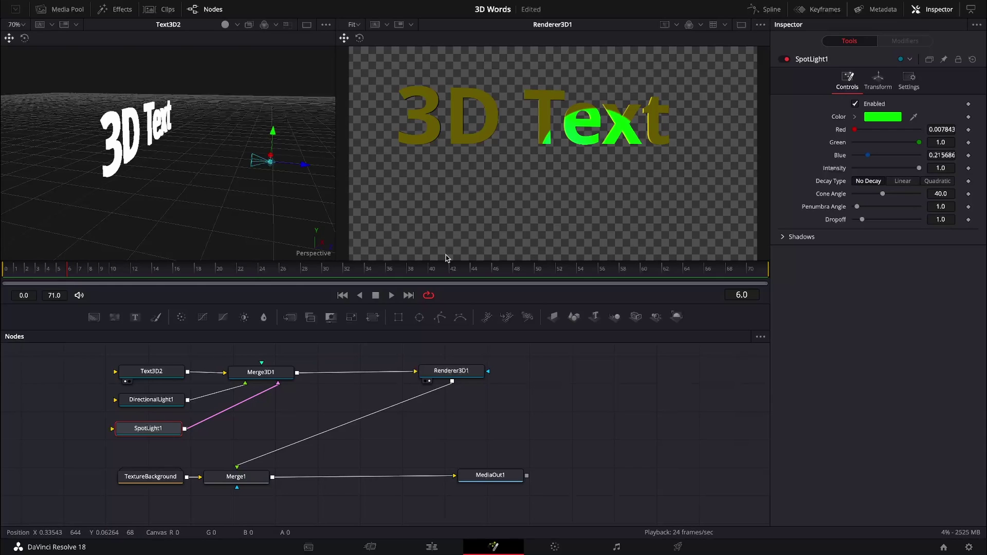